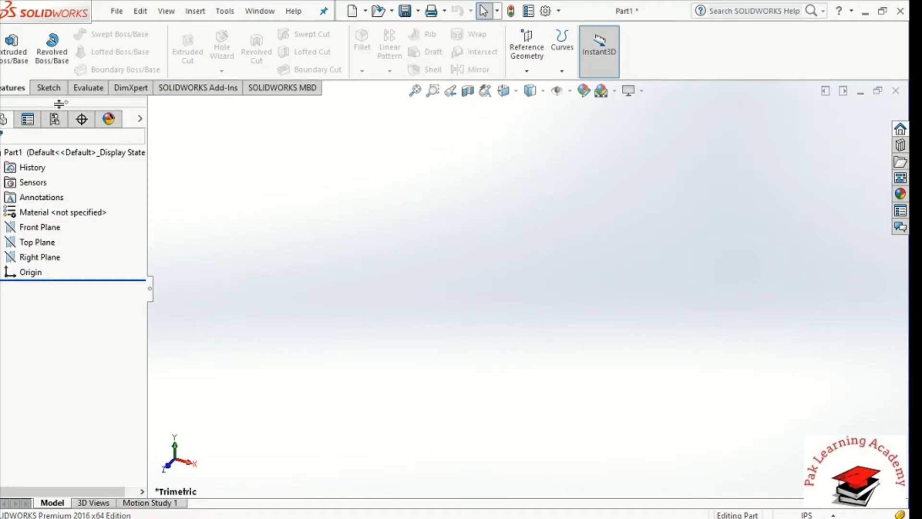
- Sketch a circle of about 2.8 in radius centred on the origin on the Top Plane, and exit the sketch
{"action": "left_click", "coordinate": [48, 89]}
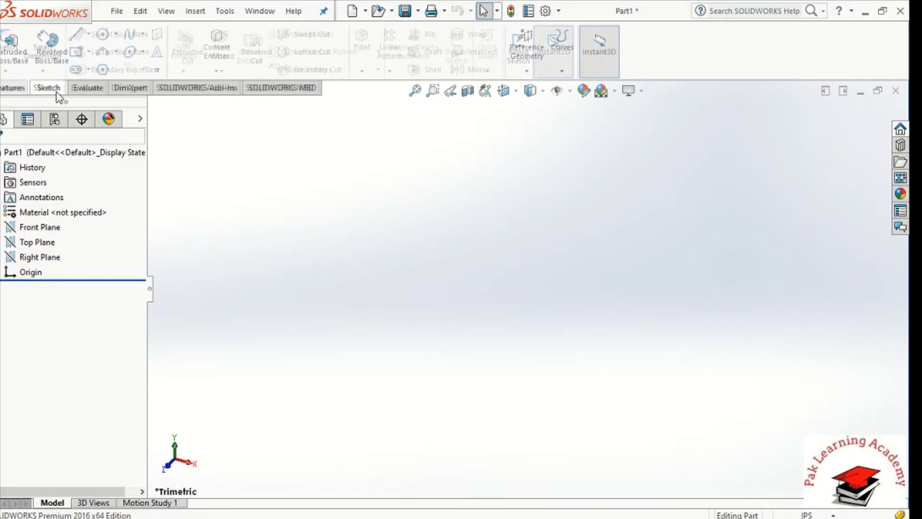
{"action": "left_click", "coordinate": [16, 90]}
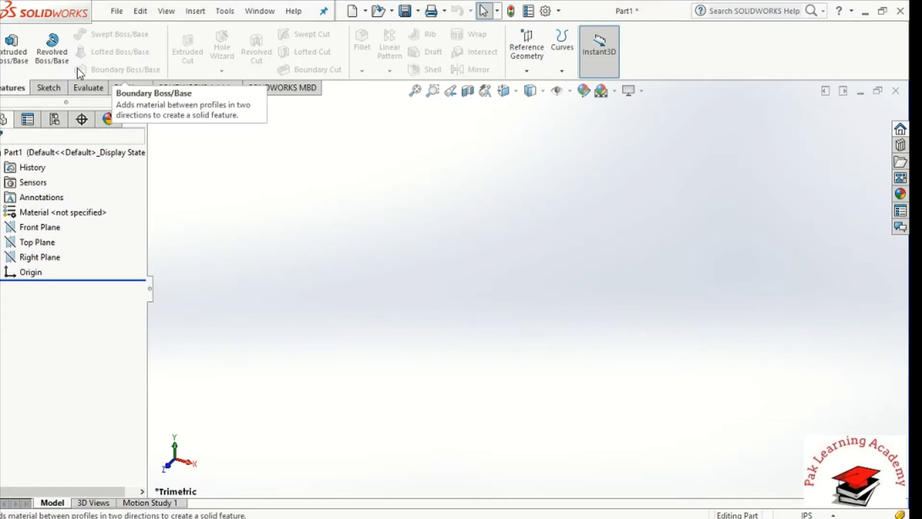
{"action": "left_click", "coordinate": [48, 90]}
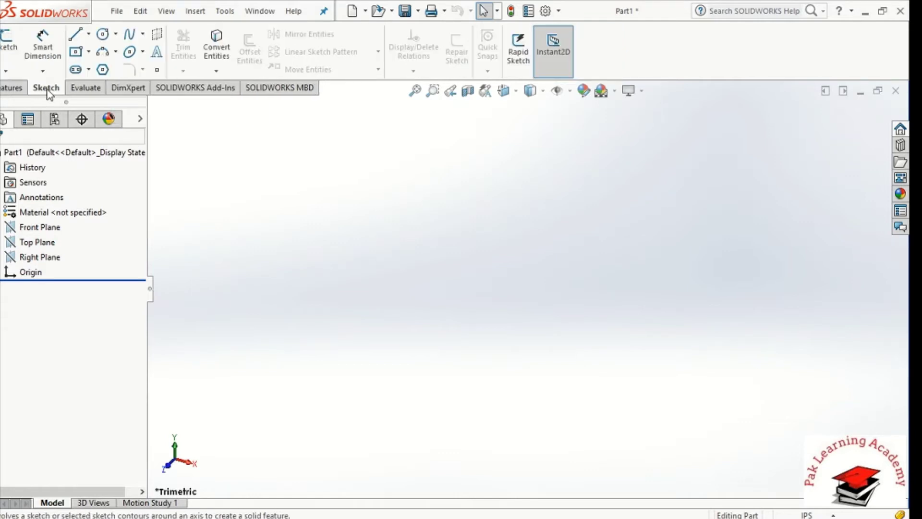
{"action": "left_click", "coordinate": [30, 243]}
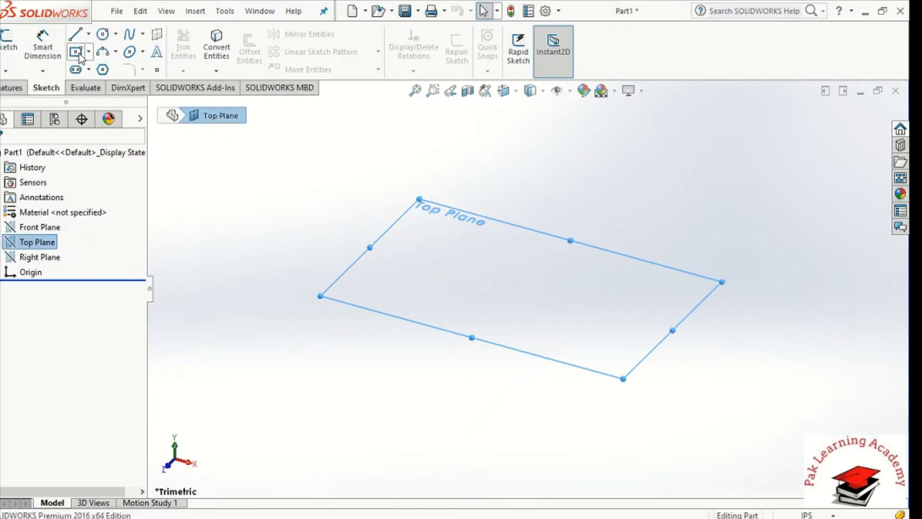
{"action": "left_click", "coordinate": [108, 40]}
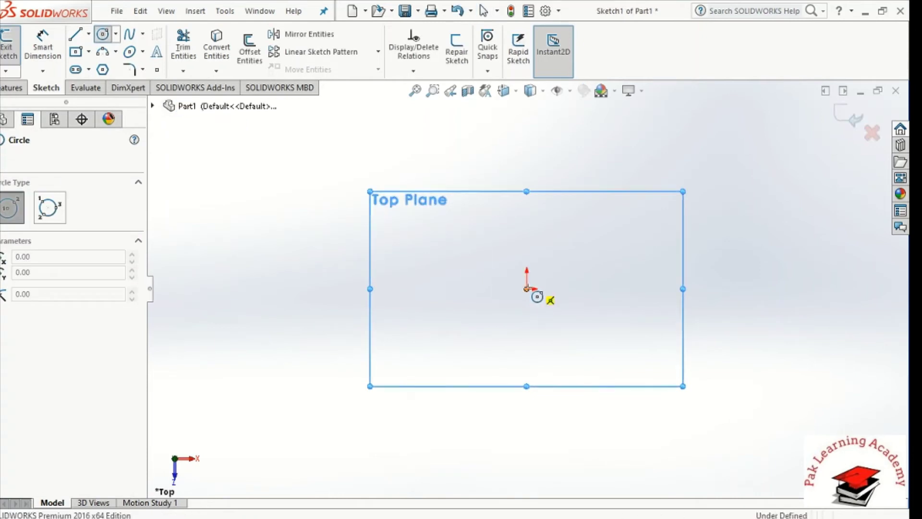
{"action": "left_click", "coordinate": [527, 288]}
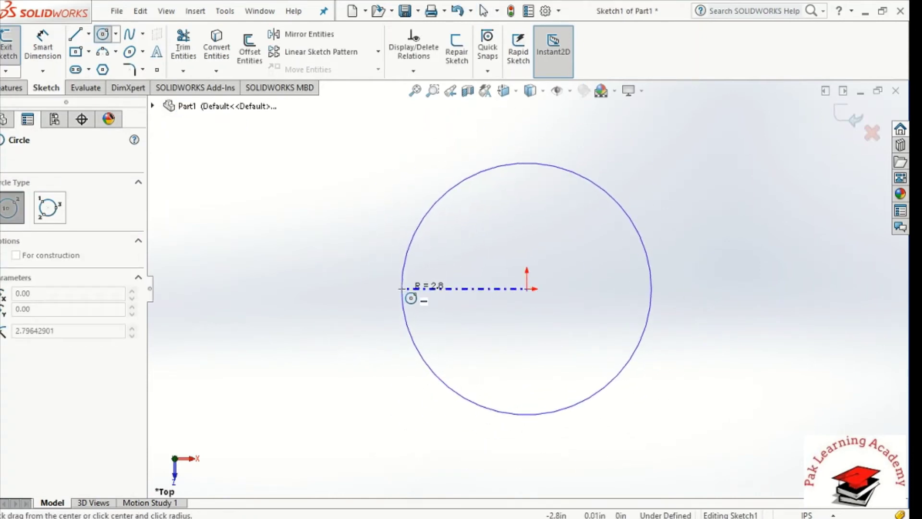
{"action": "left_click", "coordinate": [403, 288]}
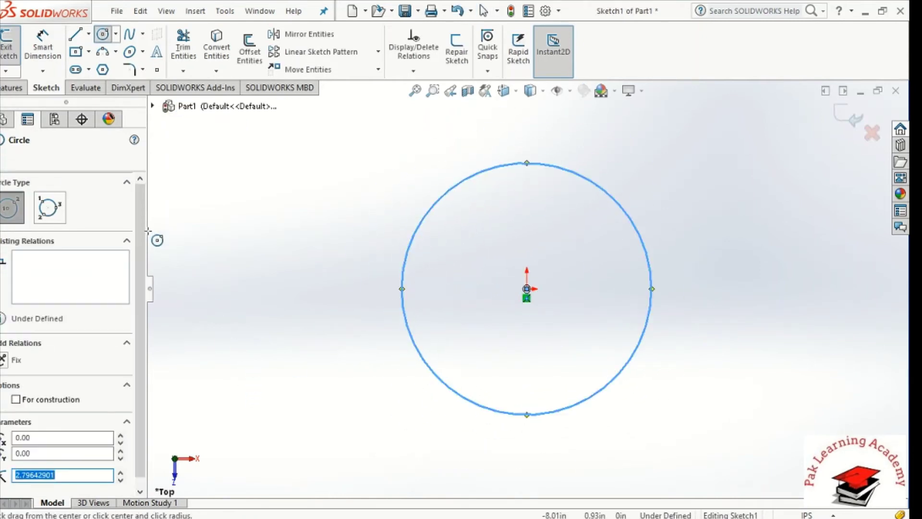
{"action": "left_click", "coordinate": [3, 158]}
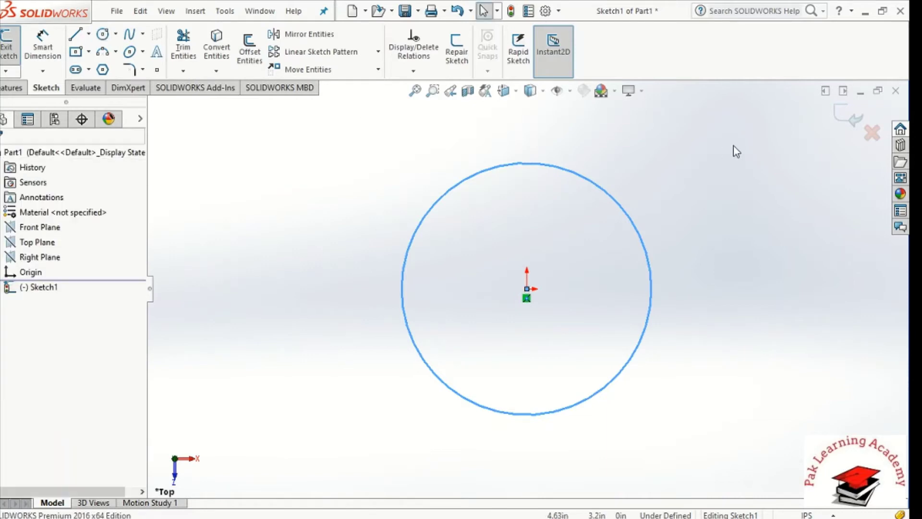
{"action": "left_click", "coordinate": [846, 122]}
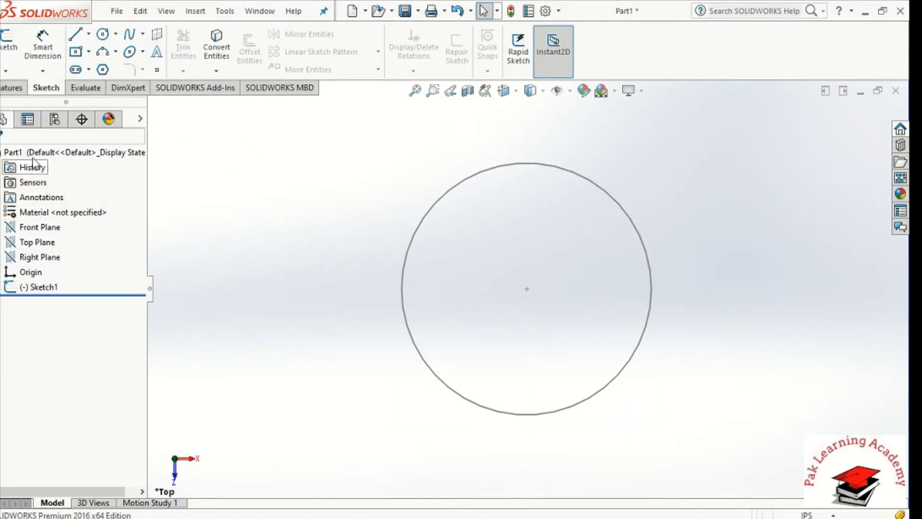
{"action": "left_click", "coordinate": [12, 88]}
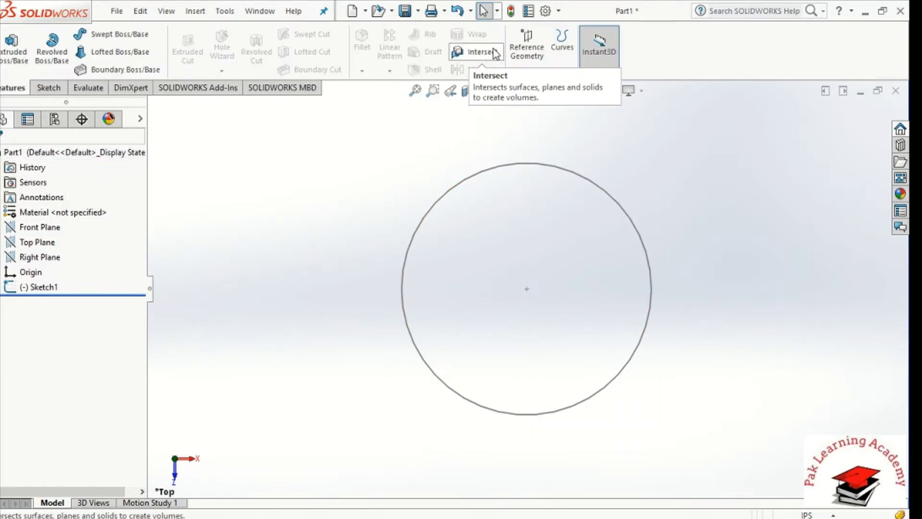
{"action": "left_click", "coordinate": [530, 71]}
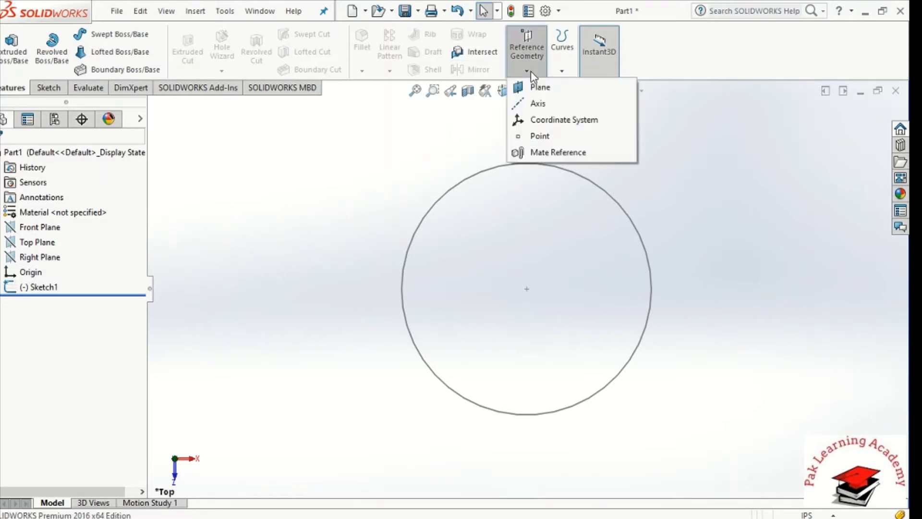
{"action": "left_click", "coordinate": [533, 87]}
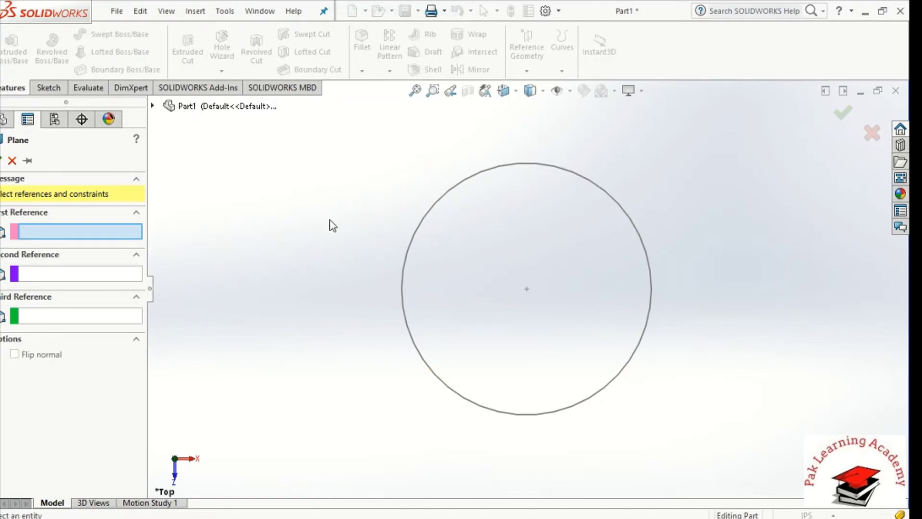
{"action": "left_click", "coordinate": [12, 161]}
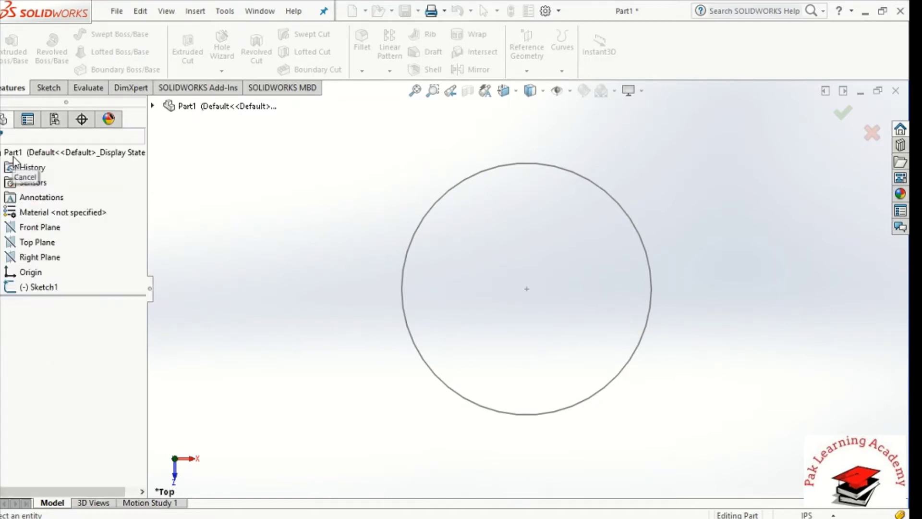
- Start a reference plane offset from the Top Plane and view its preview from the front
{"action": "left_click", "coordinate": [36, 242]}
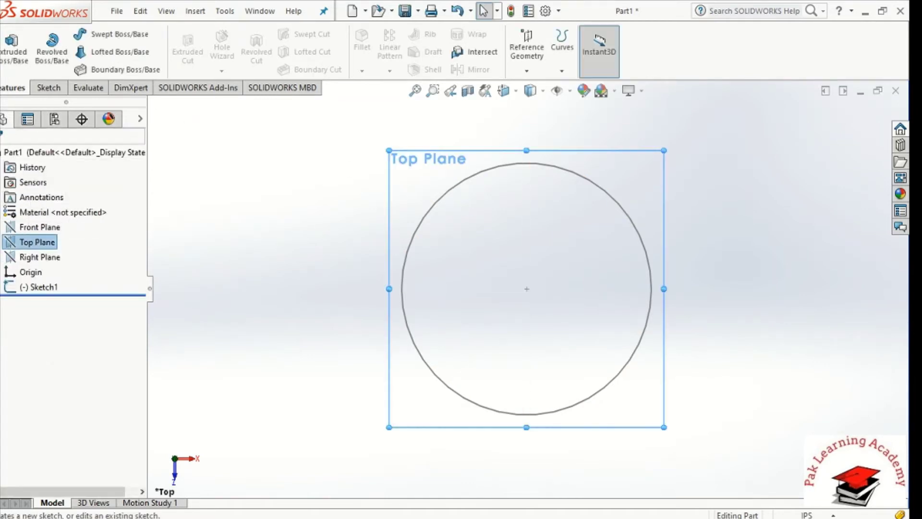
{"action": "left_click", "coordinate": [527, 70]}
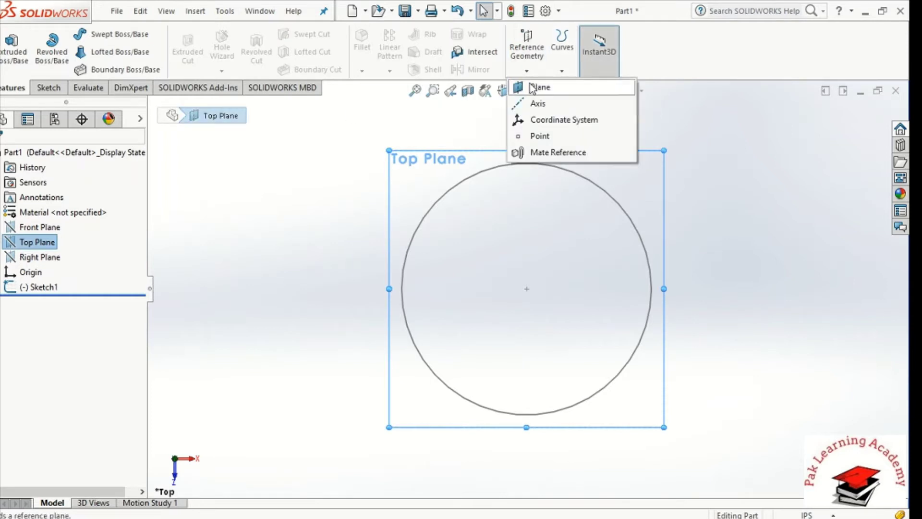
{"action": "left_click", "coordinate": [532, 88]}
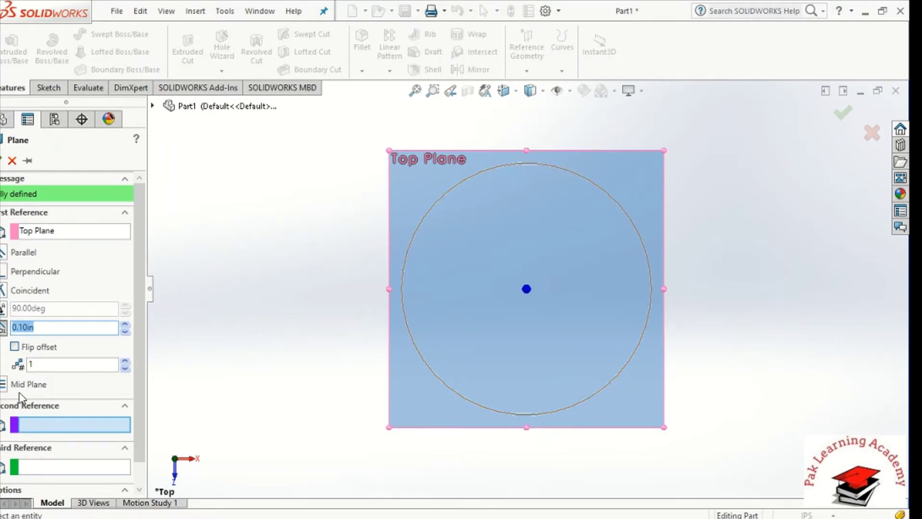
{"action": "left_click", "coordinate": [296, 331]}
{"action": "key", "text": "ctrl+1"}
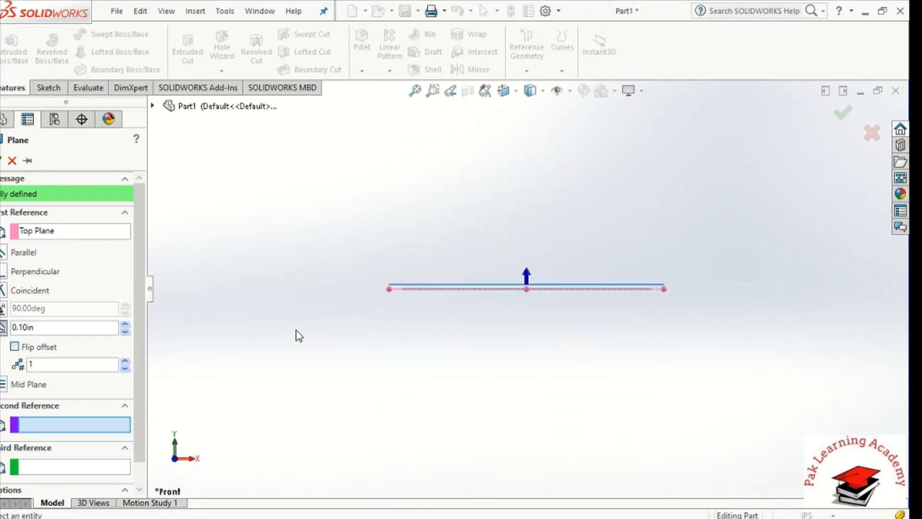
- Raise the reference plane's offset distance from the Top Plane to 1.20 in
{"action": "left_click", "coordinate": [123, 326]}
{"action": "left_click", "coordinate": [124, 327]}
{"action": "left_click", "coordinate": [123, 327]}
{"action": "left_click", "coordinate": [123, 327]}
{"action": "left_click", "coordinate": [123, 327]}
{"action": "left_click", "coordinate": [124, 325]}
{"action": "left_click", "coordinate": [125, 325]}
{"action": "left_click", "coordinate": [125, 326]}
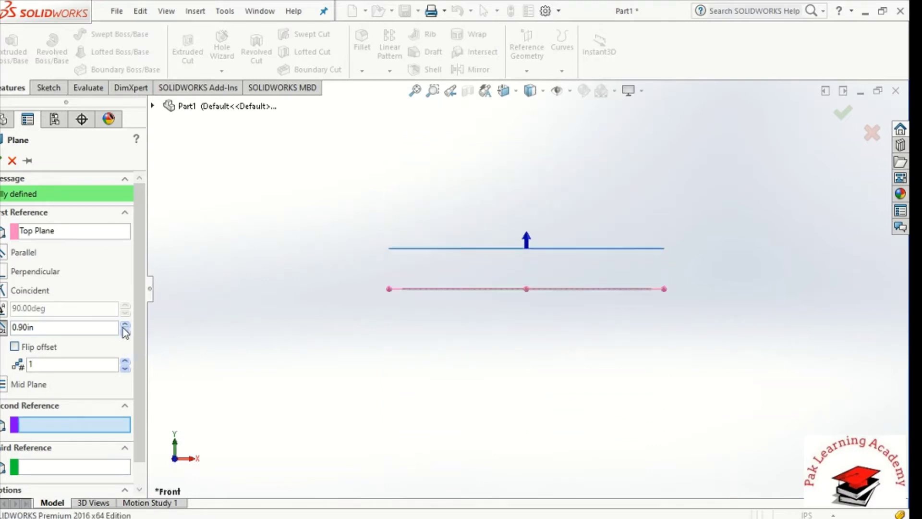
{"action": "left_click", "coordinate": [125, 325]}
{"action": "left_click", "coordinate": [124, 325]}
{"action": "left_click", "coordinate": [125, 325]}
- Set the number of planes to 3 and the offset distance to 4 in, and create the planes
{"action": "left_click", "coordinate": [124, 361]}
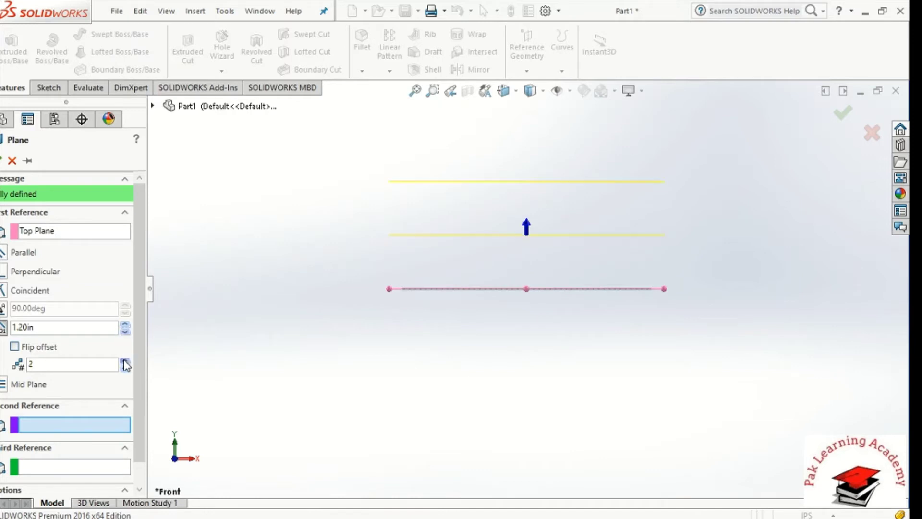
{"action": "left_click", "coordinate": [124, 362]}
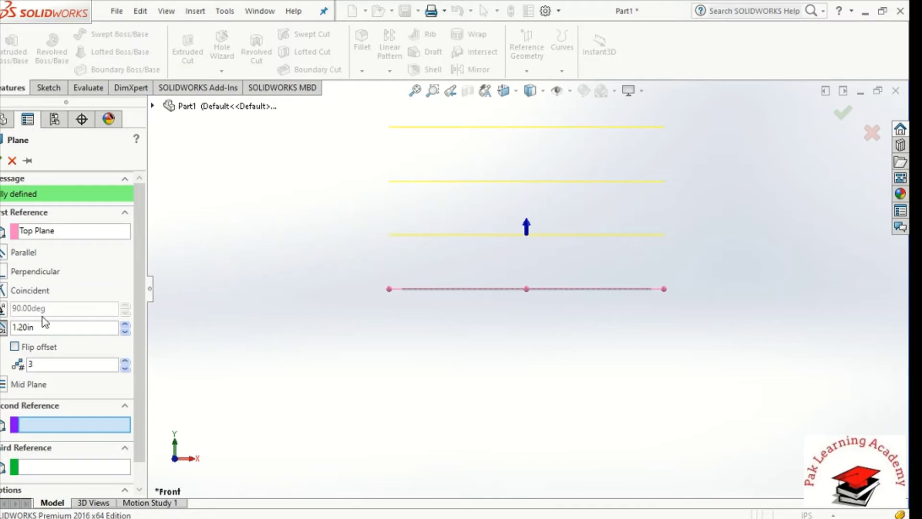
{"action": "double_click", "coordinate": [89, 326]}
{"action": "type", "text": "4"}
{"action": "key", "text": "Return"}
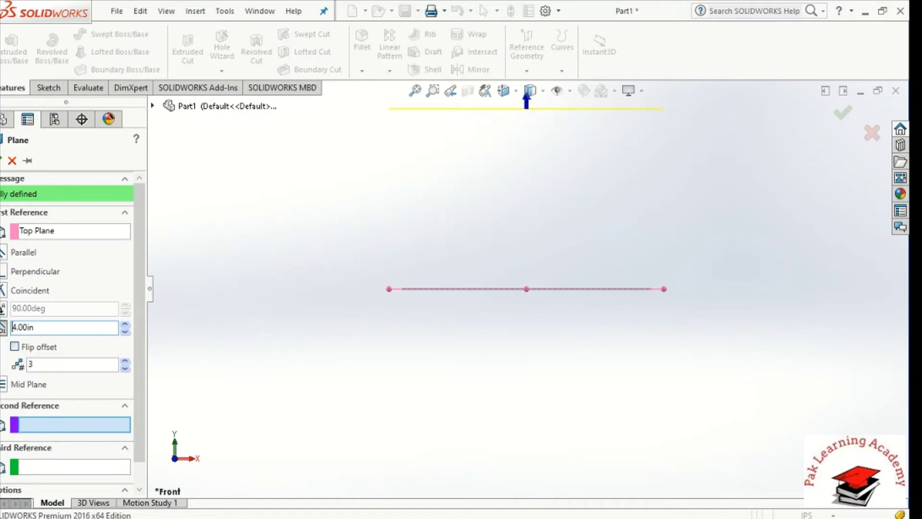
{"action": "left_click", "coordinate": [2, 160]}
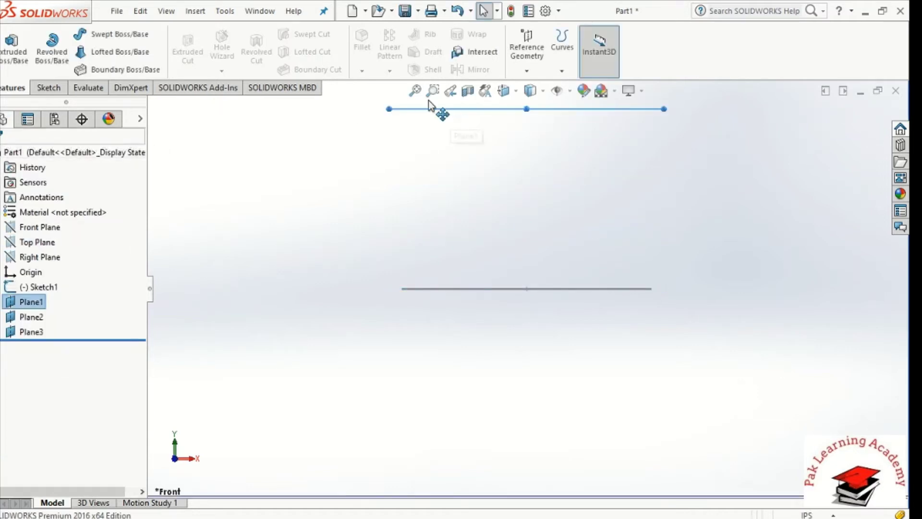
- Sketch a center rectangle about 5.12 by 2.46 in at the origin on Plane1, the lowest offset plane, and exit the sketch
{"action": "left_click", "coordinate": [415, 91]}
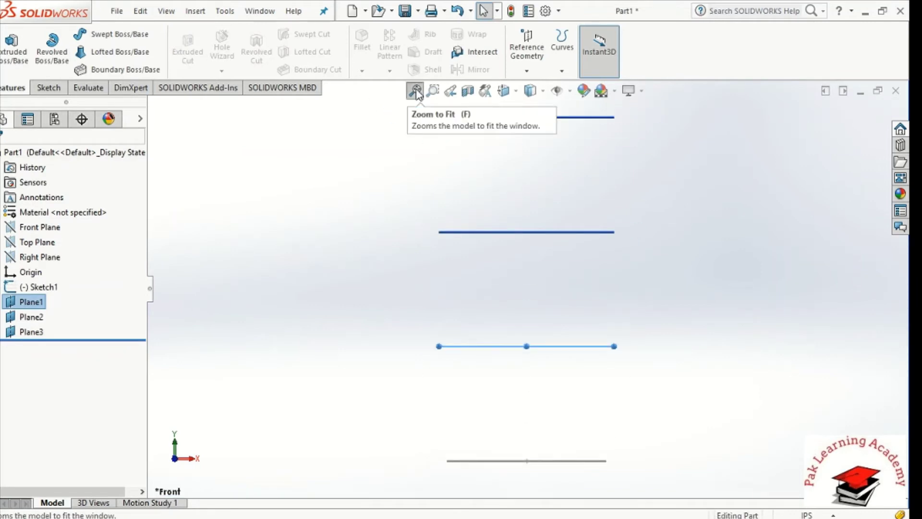
{"action": "left_click", "coordinate": [719, 312]}
{"action": "key", "text": "Down"}
{"action": "key", "text": "Down"}
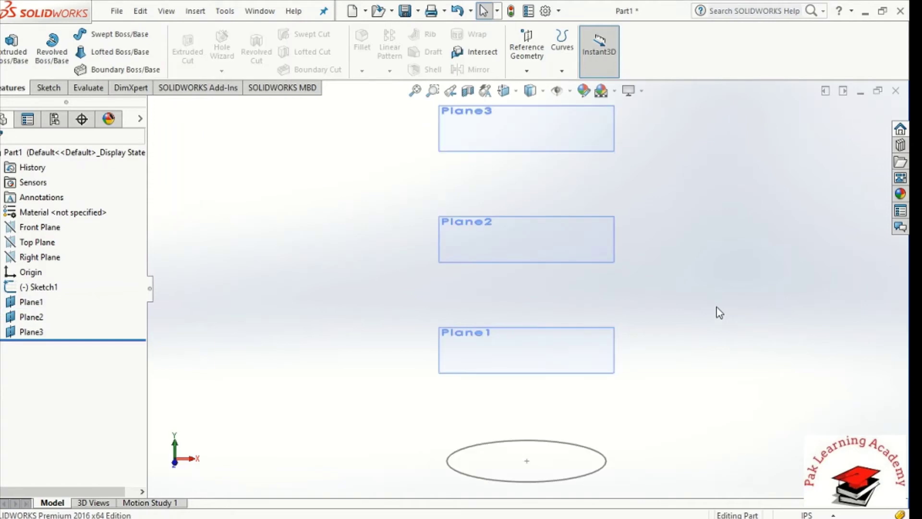
{"action": "key", "text": "Up"}
{"action": "left_click", "coordinate": [538, 352]}
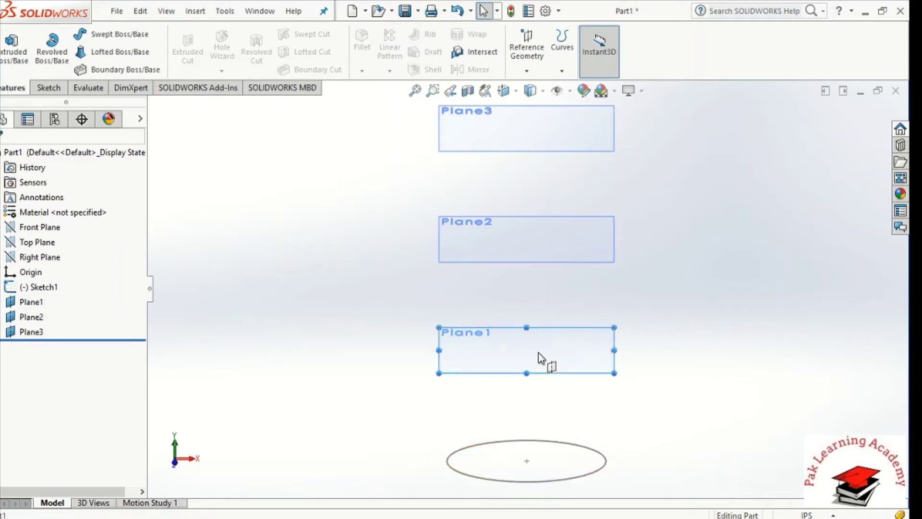
{"action": "right_click", "coordinate": [44, 306]}
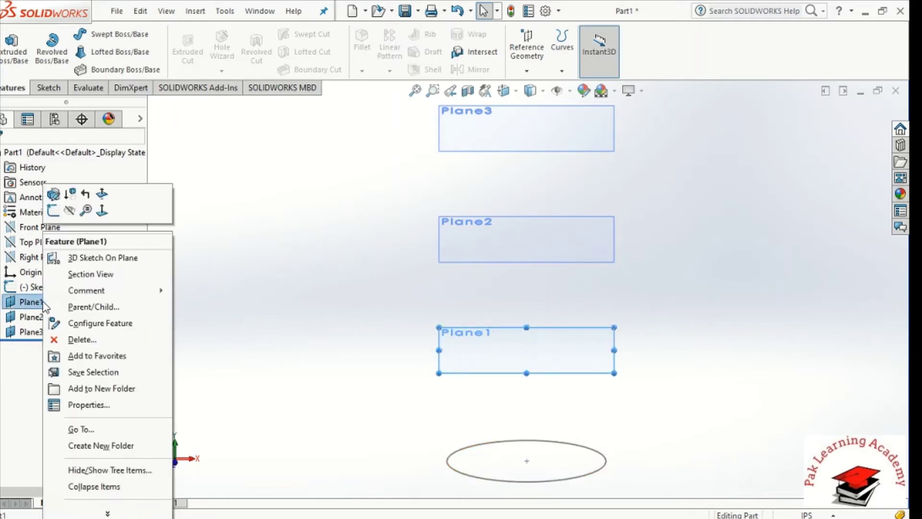
{"action": "left_click", "coordinate": [54, 212]}
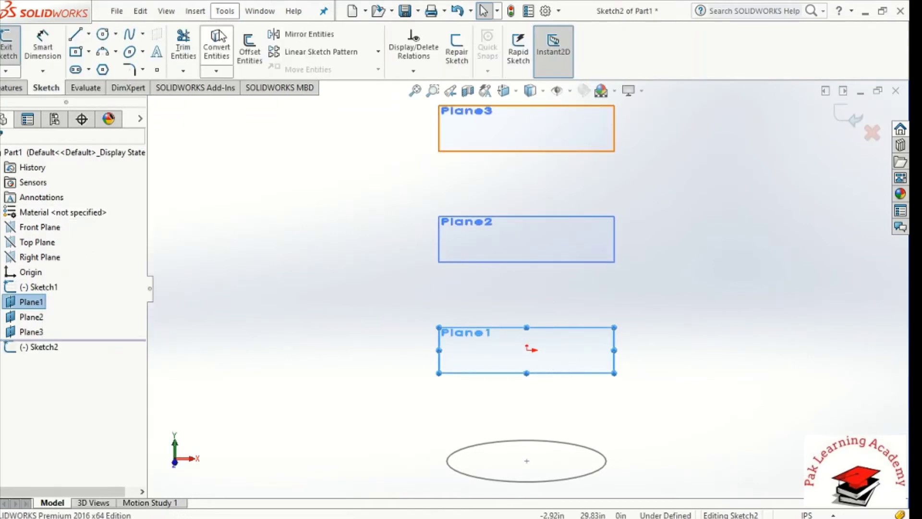
{"action": "left_click", "coordinate": [76, 51]}
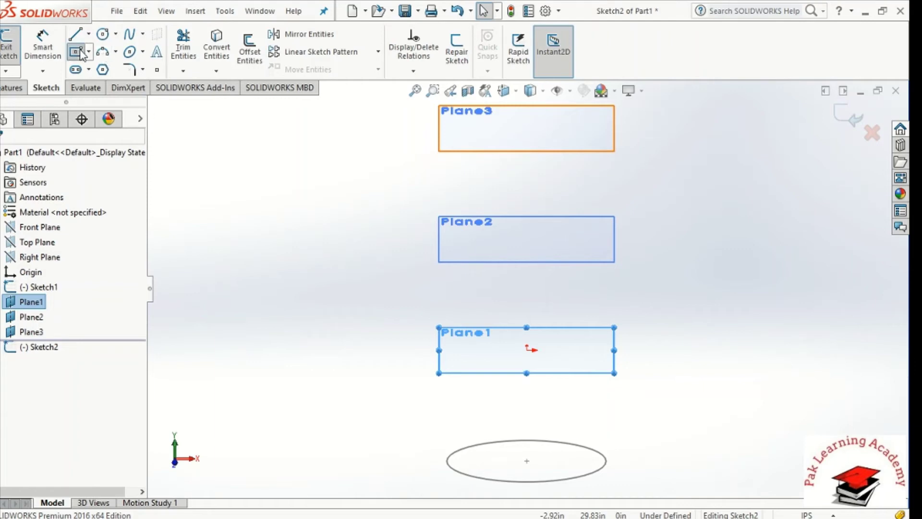
{"action": "left_click", "coordinate": [526, 349]}
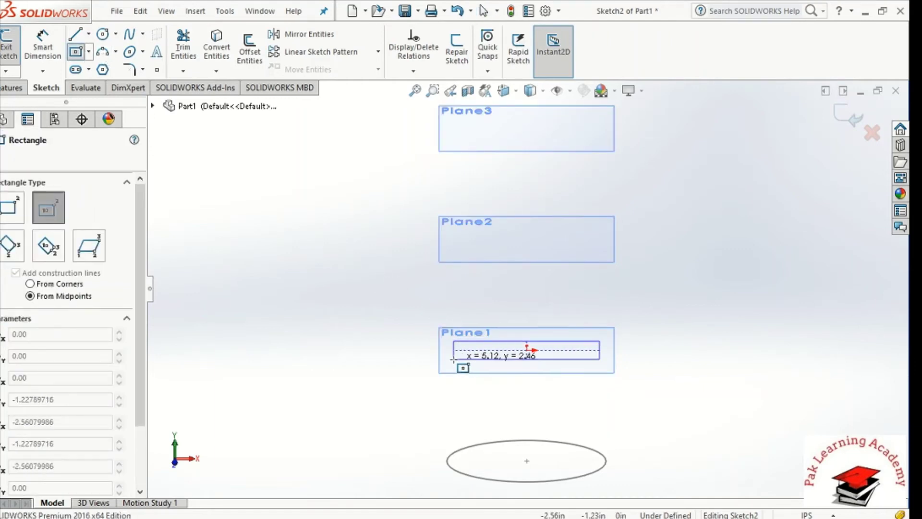
{"action": "left_click", "coordinate": [453, 358]}
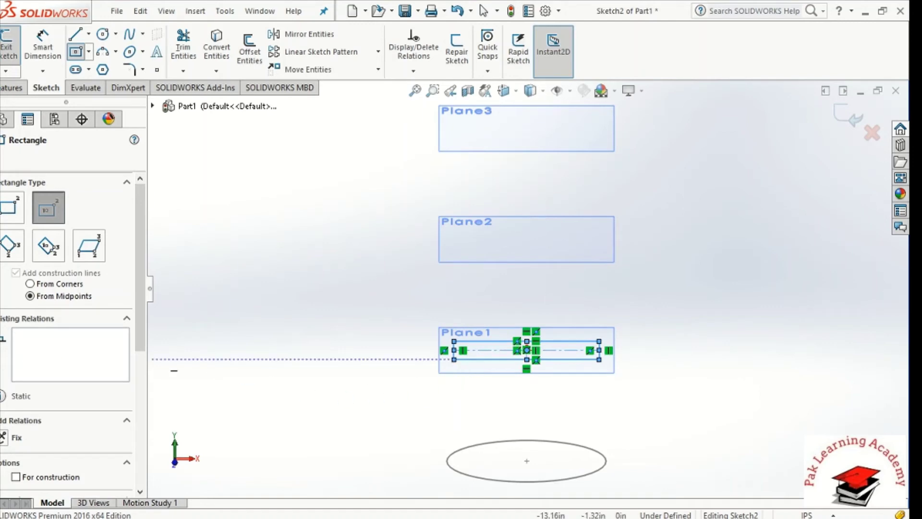
{"action": "key", "text": "Escape"}
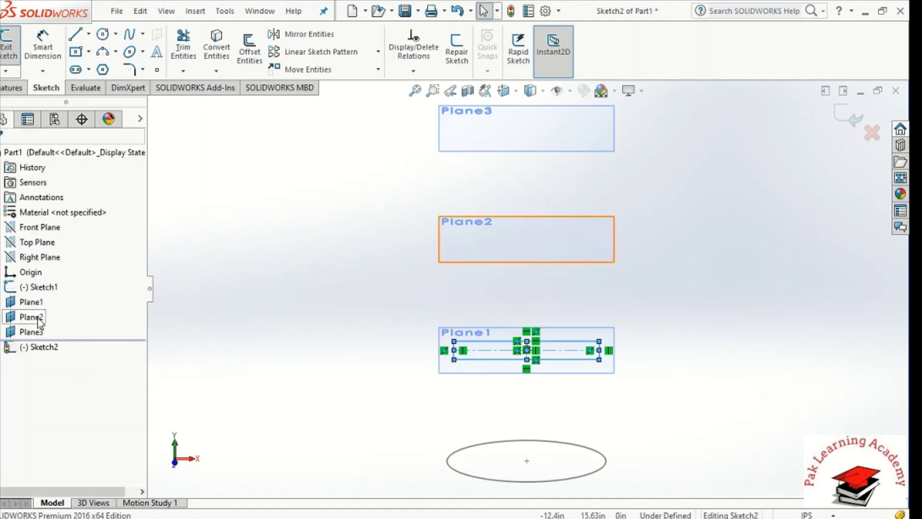
{"action": "right_click", "coordinate": [37, 319]}
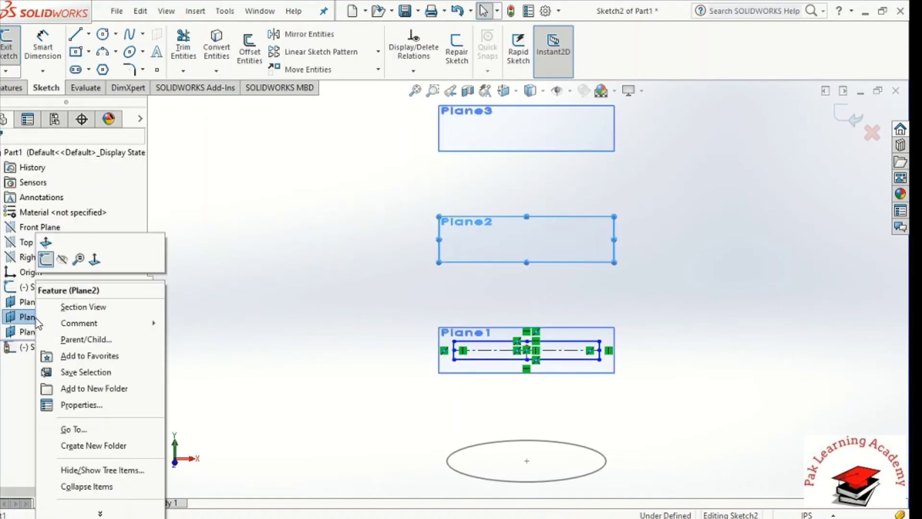
{"action": "left_click", "coordinate": [46, 260]}
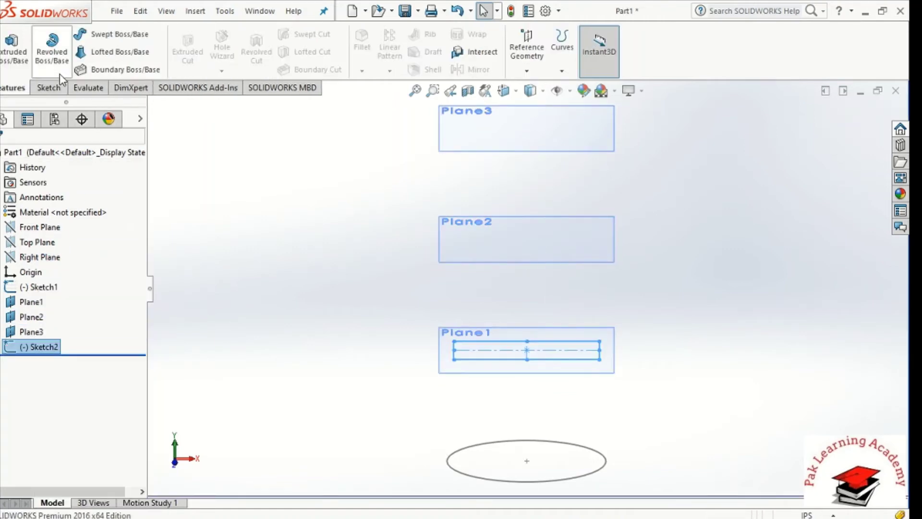
- Sketch a six-sided polygon with an inscribed circle about 3.96 in across, centered near the origin on Plane2, and exit the sketch
{"action": "left_click", "coordinate": [42, 87]}
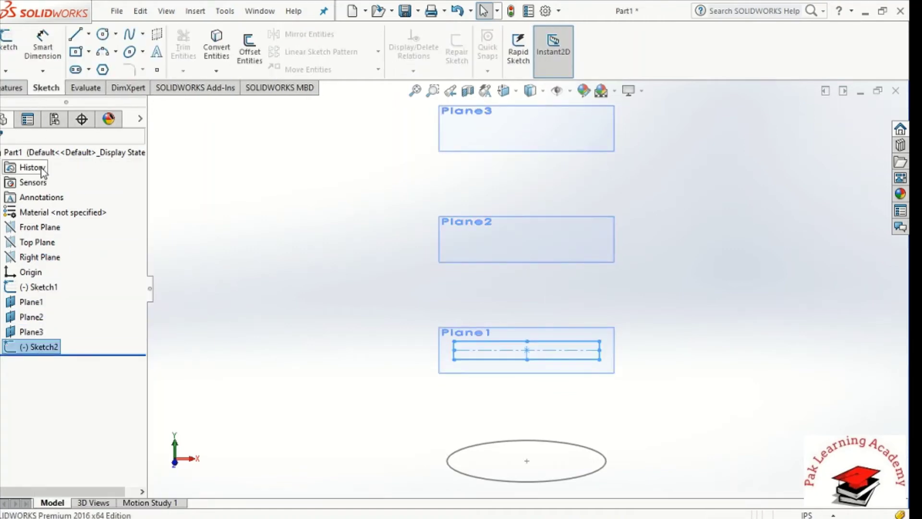
{"action": "left_click", "coordinate": [25, 319]}
{"action": "right_click", "coordinate": [25, 319]}
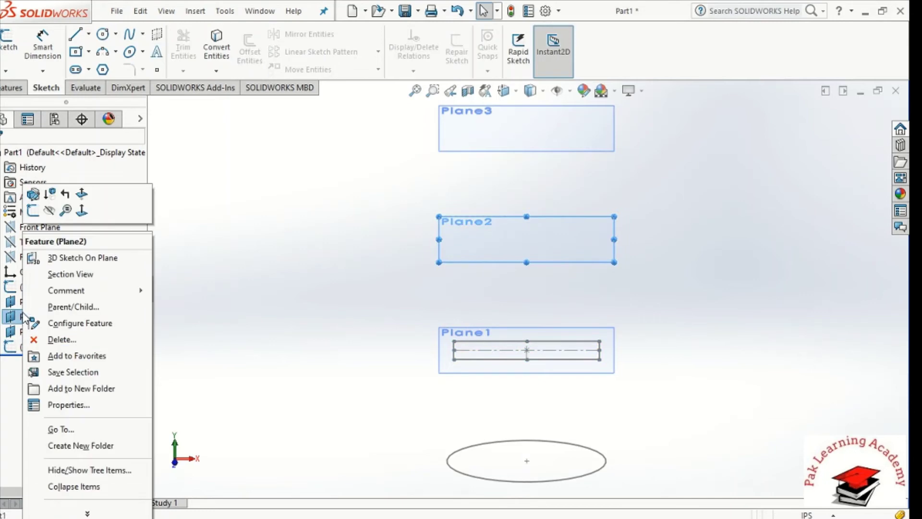
{"action": "left_click", "coordinate": [29, 210]}
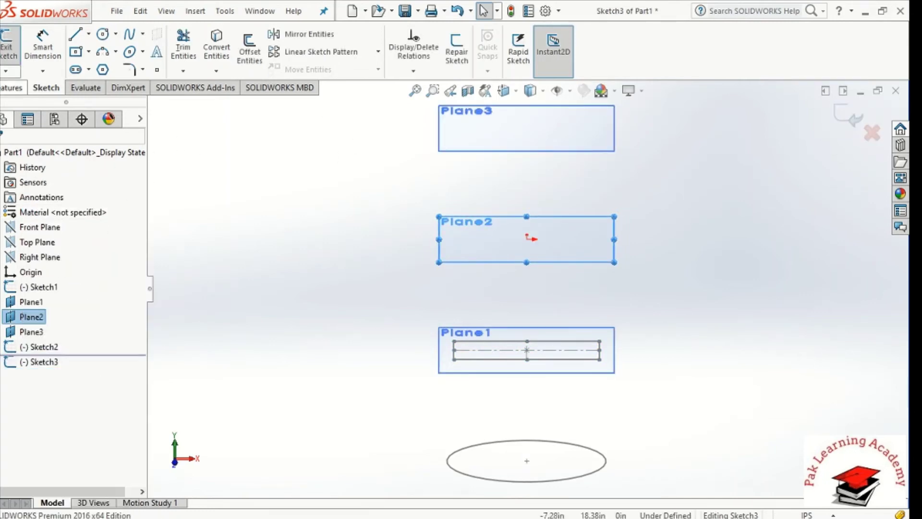
{"action": "left_click", "coordinate": [104, 70]}
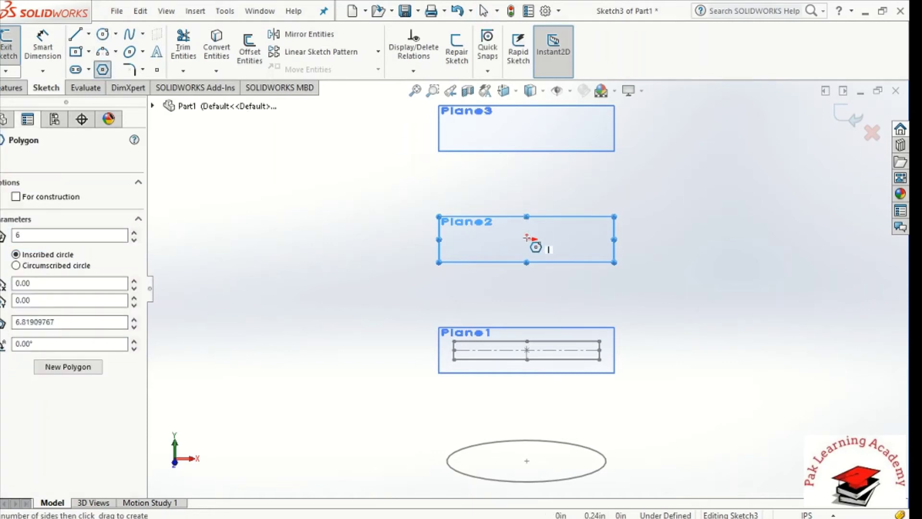
{"action": "left_click_drag", "start_coordinate": [526, 238], "coordinate": [462, 240]}
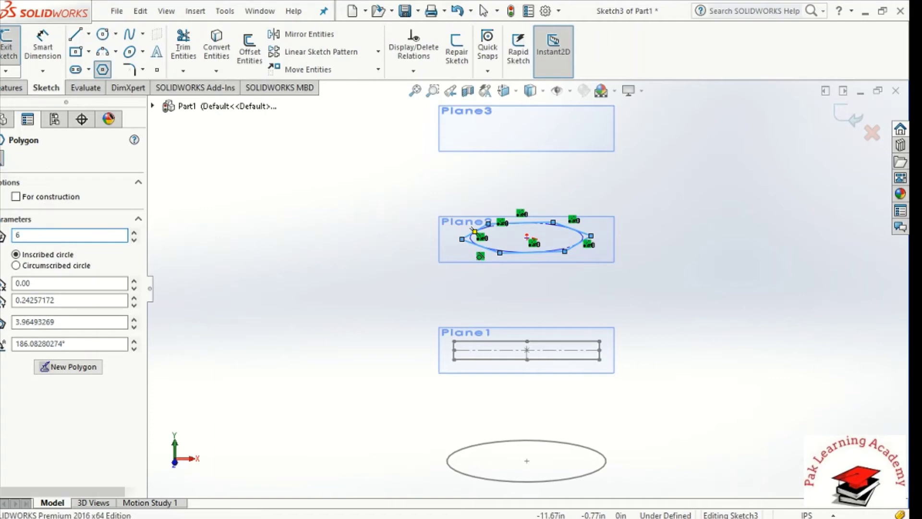
{"action": "key", "text": "Escape"}
{"action": "left_click", "coordinate": [41, 336]}
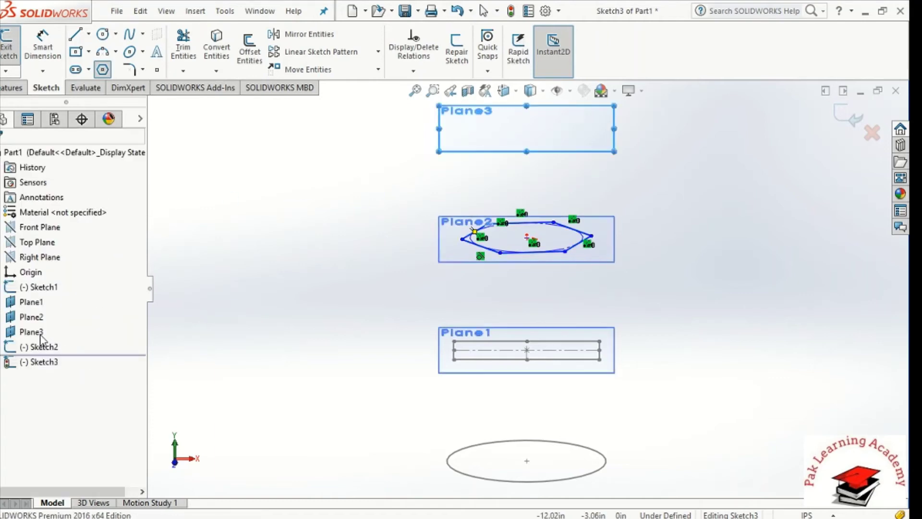
{"action": "right_click", "coordinate": [41, 336]}
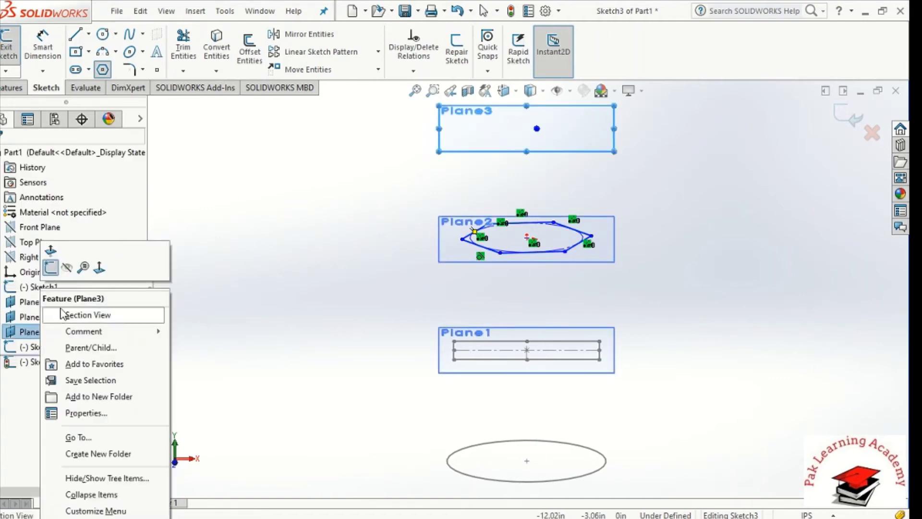
{"action": "left_click", "coordinate": [56, 270]}
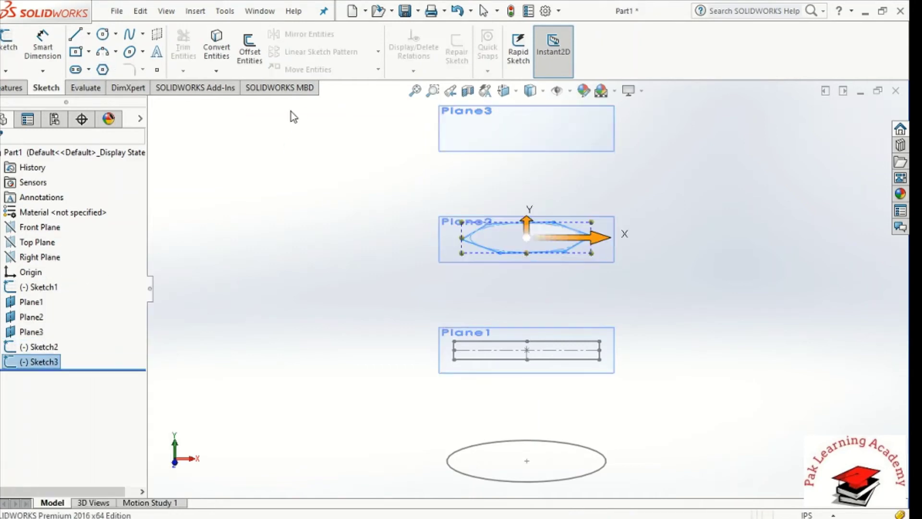
- Sketch a center rectangle at the origin on Plane3, smaller than the Plane1 rectangle, and exit the sketch
{"action": "left_click", "coordinate": [32, 313]}
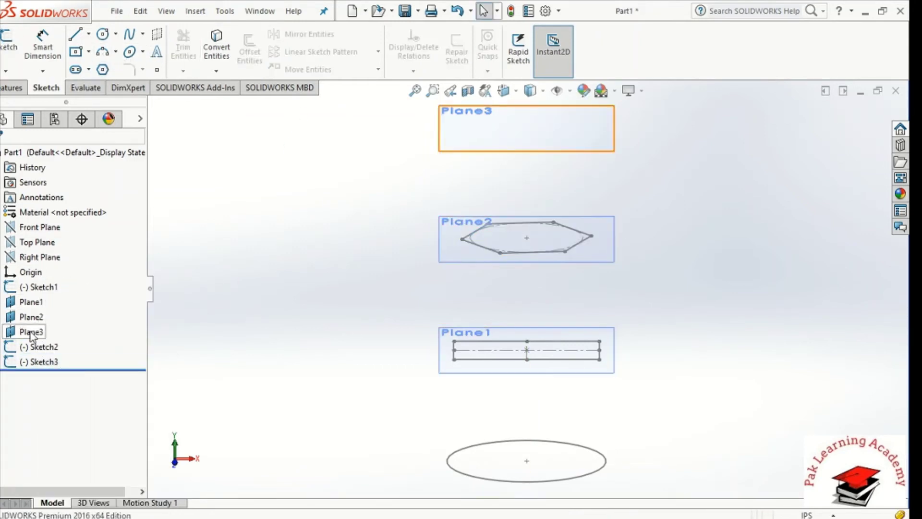
{"action": "left_click", "coordinate": [31, 335]}
{"action": "right_click", "coordinate": [32, 335]}
{"action": "left_click", "coordinate": [42, 213]}
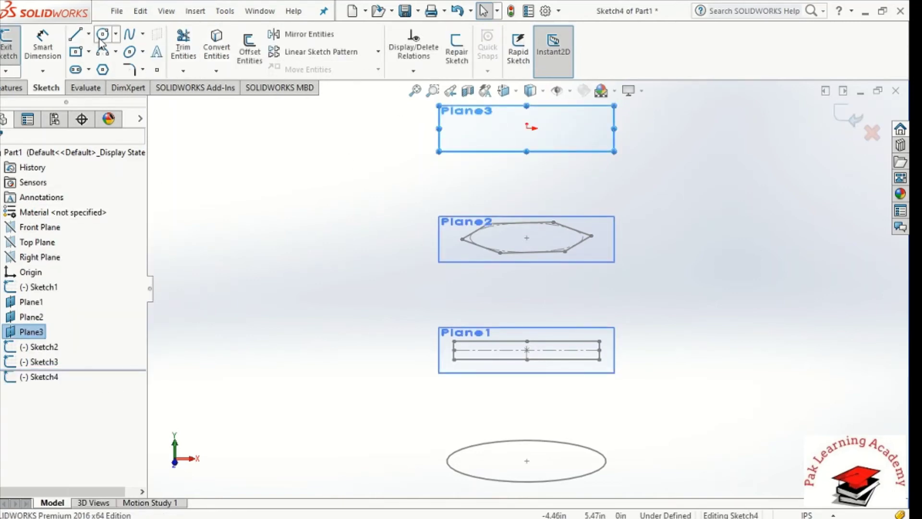
{"action": "left_click", "coordinate": [76, 51]}
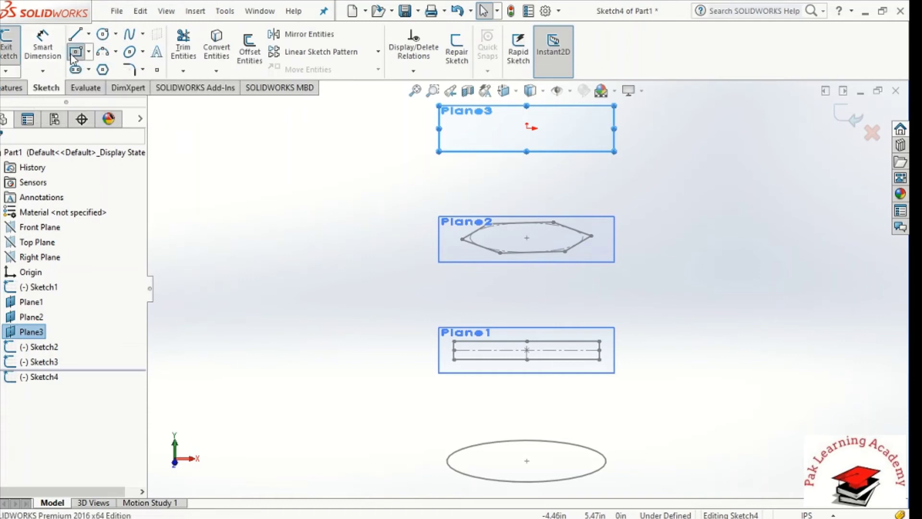
{"action": "left_click", "coordinate": [527, 127]}
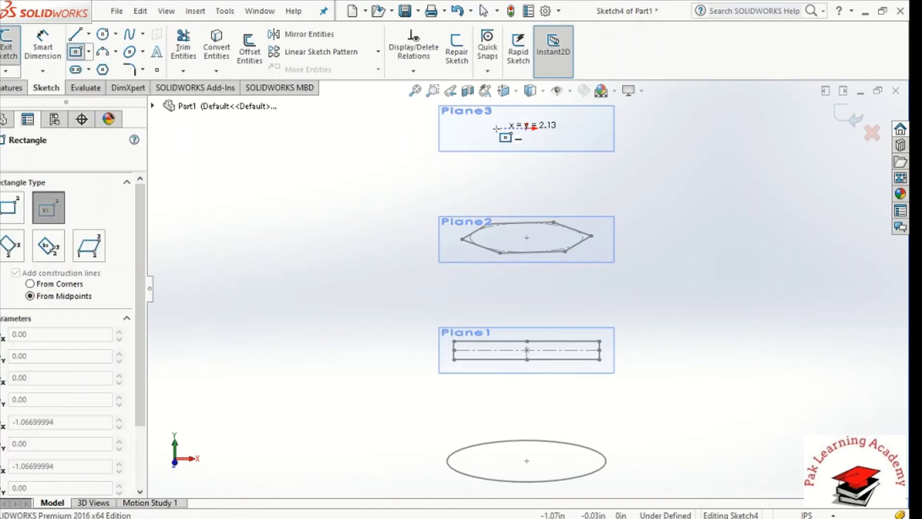
{"action": "left_click", "coordinate": [483, 137]}
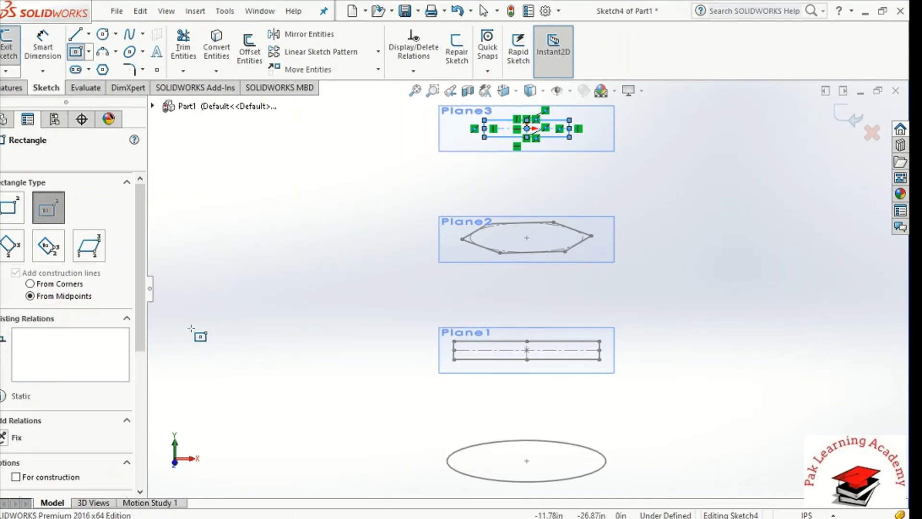
{"action": "key", "text": "Escape"}
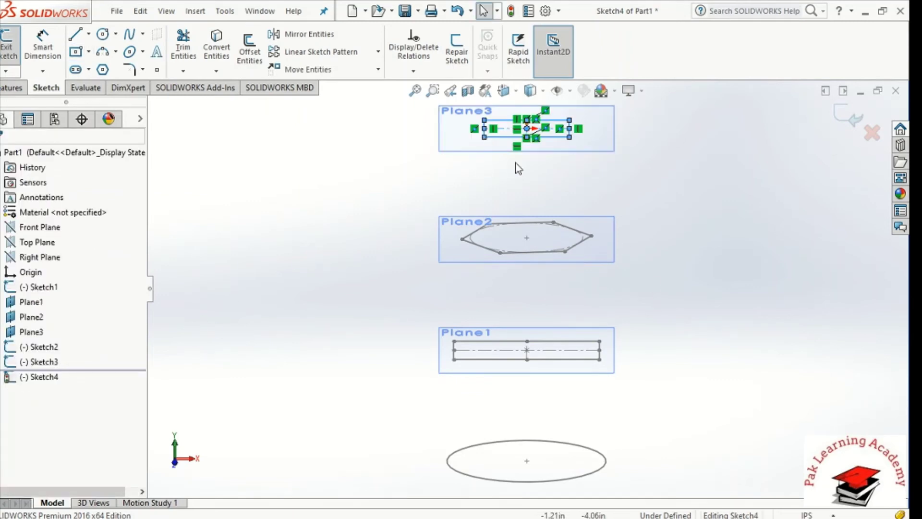
{"action": "left_click", "coordinate": [857, 116]}
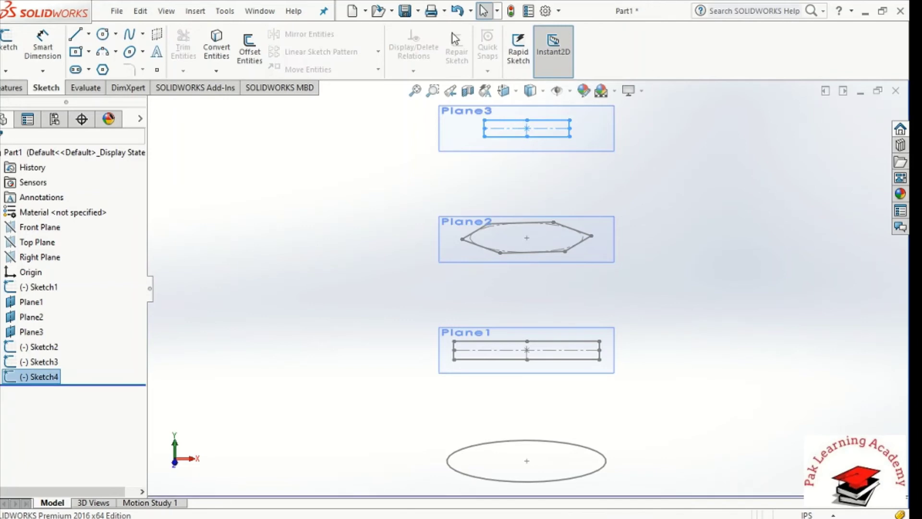
{"action": "left_click", "coordinate": [354, 320]}
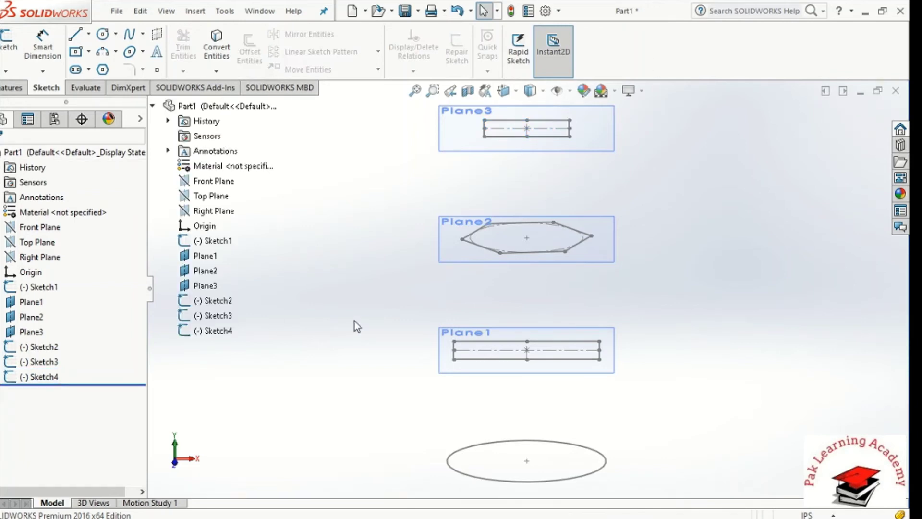
- Start a boss loft with the Plane3 rectangle, Plane2 hexagon, Plane1 rectangle and Top Plane circle as profiles, in that order
{"action": "left_click", "coordinate": [4, 89]}
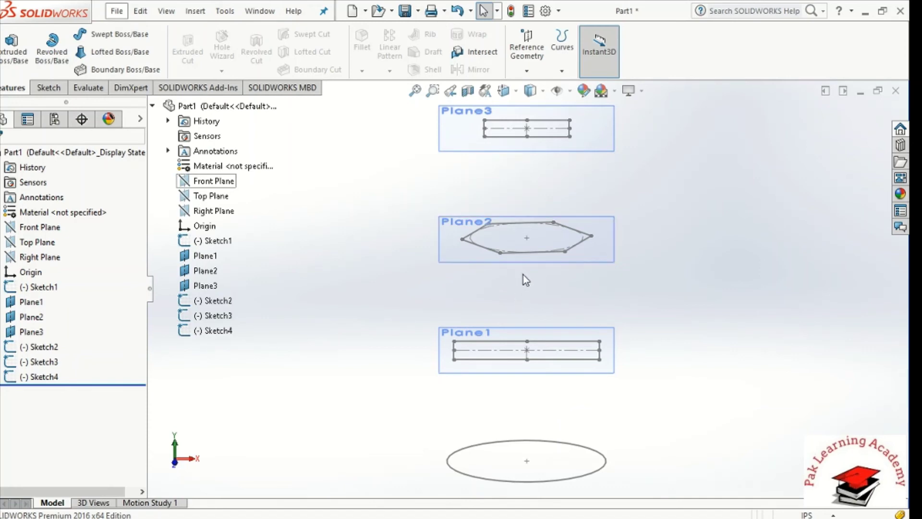
{"action": "left_click", "coordinate": [110, 53]}
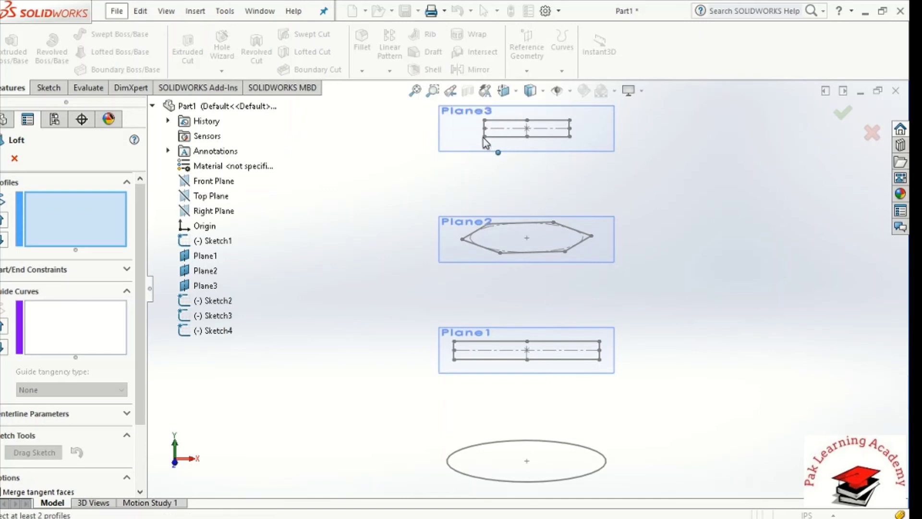
{"action": "left_click", "coordinate": [109, 219]}
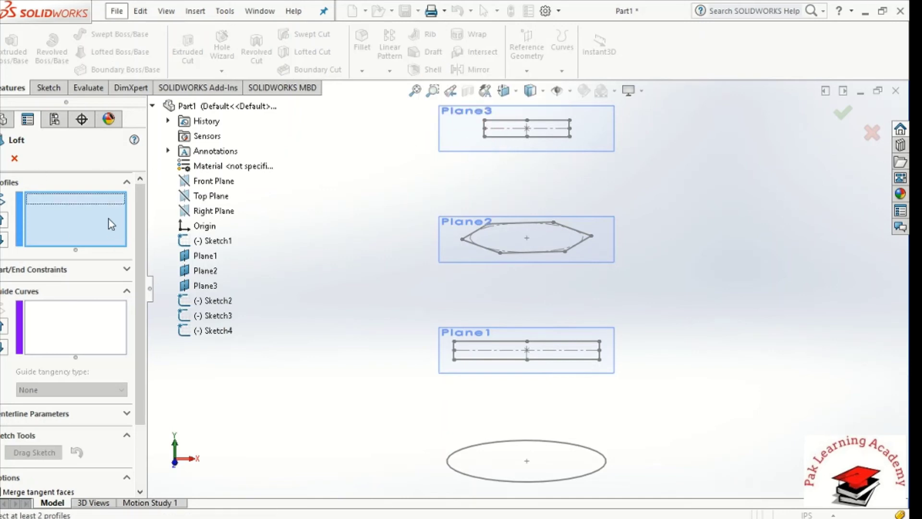
{"action": "left_click", "coordinate": [485, 137]}
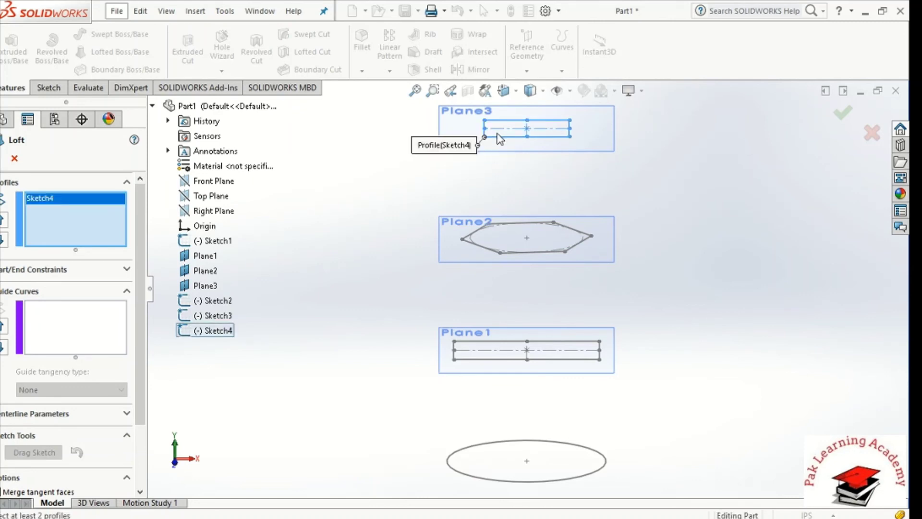
{"action": "left_click", "coordinate": [498, 253]}
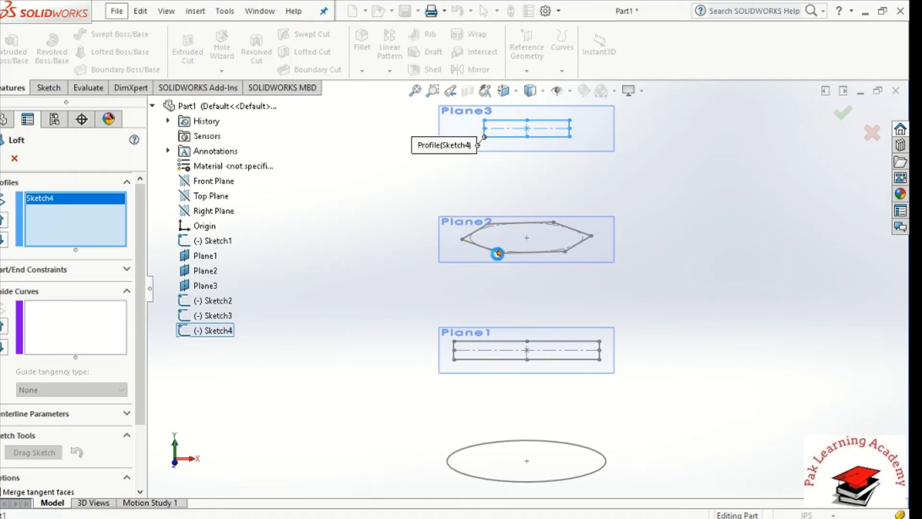
{"action": "left_click", "coordinate": [453, 360]}
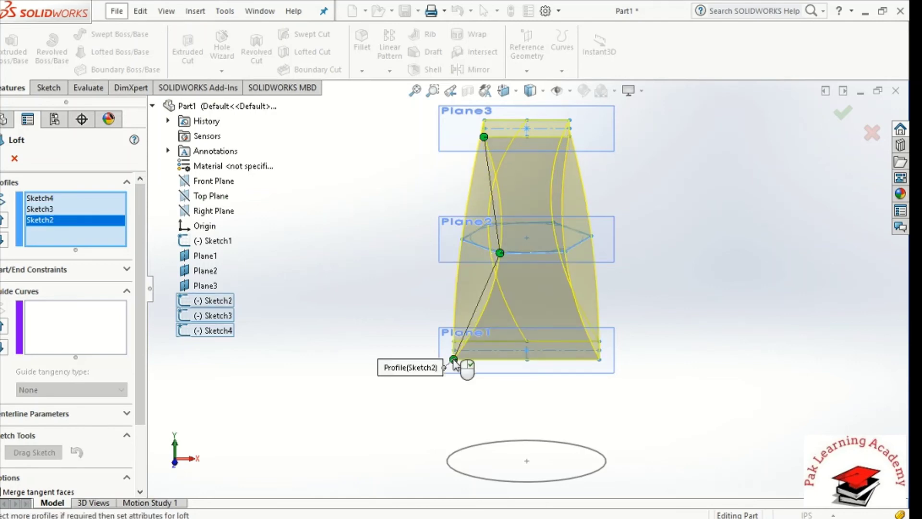
{"action": "left_click", "coordinate": [446, 463]}
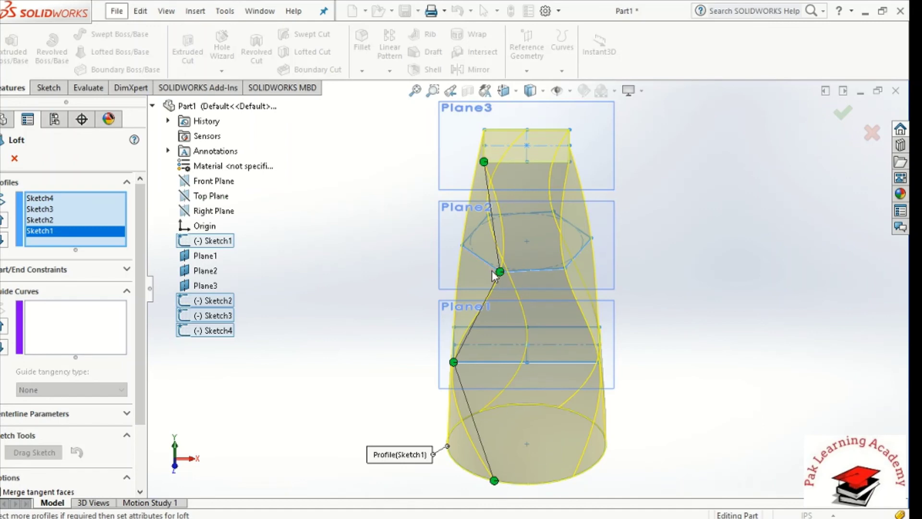
- Try the hexagon's loft connector at its leftmost vertex, return it to the front-left vertex, and create the loft
{"action": "left_click_drag", "start_coordinate": [499, 273], "coordinate": [469, 258]}
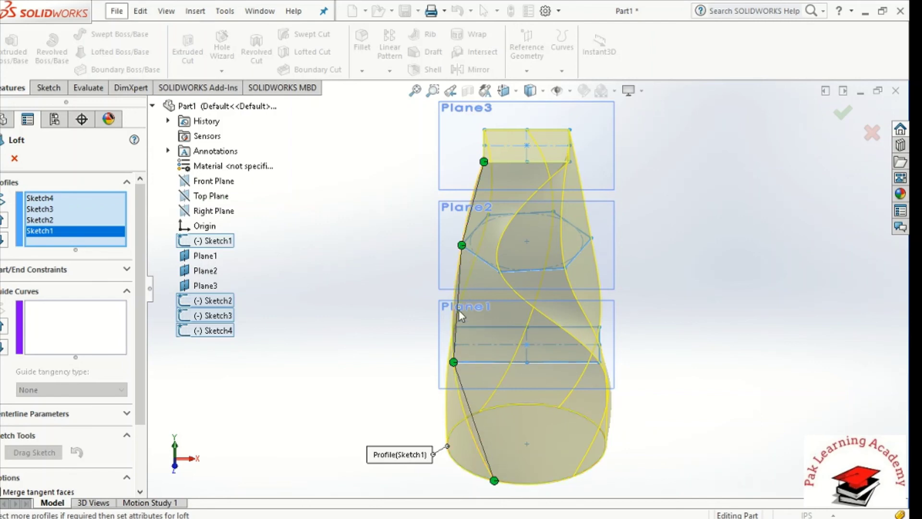
{"action": "left_click_drag", "start_coordinate": [461, 247], "coordinate": [500, 272]}
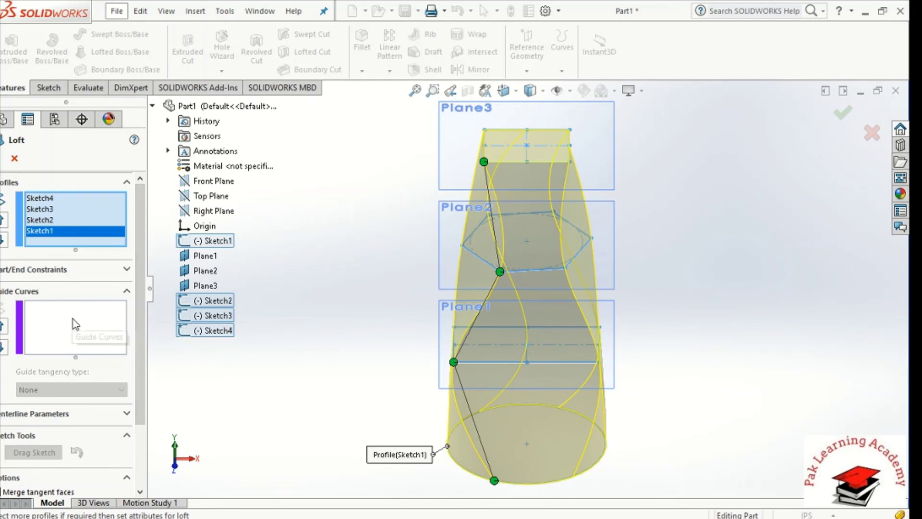
{"action": "left_click", "coordinate": [1, 158]}
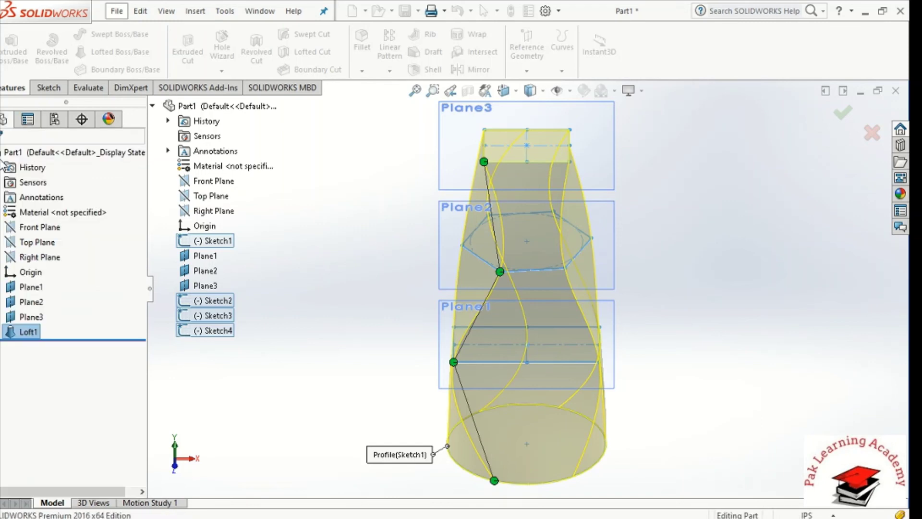
{"action": "left_click", "coordinate": [386, 296]}
- Examine the lofted solid from the front, sides and above to check how its faces blend between profiles
{"action": "key", "text": "Up"}
{"action": "key", "text": "Up"}
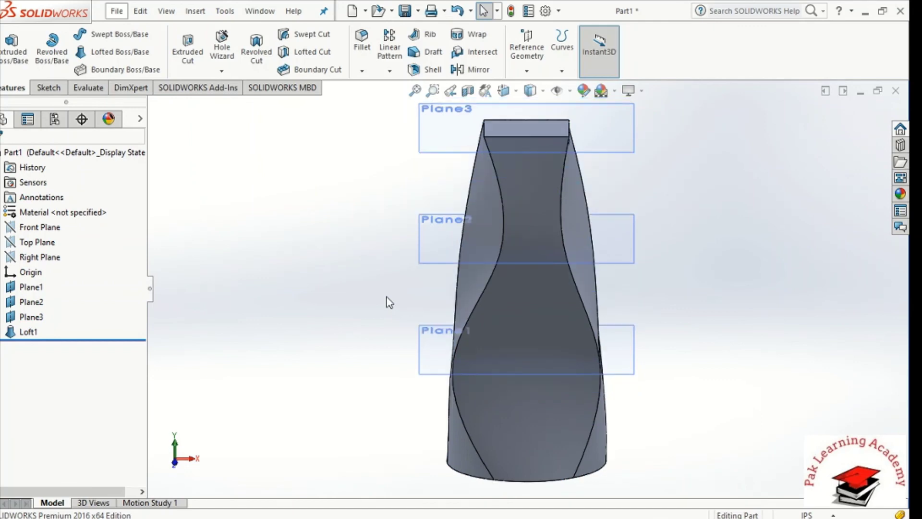
{"action": "key", "text": "Down"}
{"action": "key", "text": "Right"}
{"action": "key", "text": "Right"}
{"action": "key", "text": "Right"}
{"action": "key", "text": "Right"}
{"action": "key", "text": "Right"}
{"action": "key", "text": "Right"}
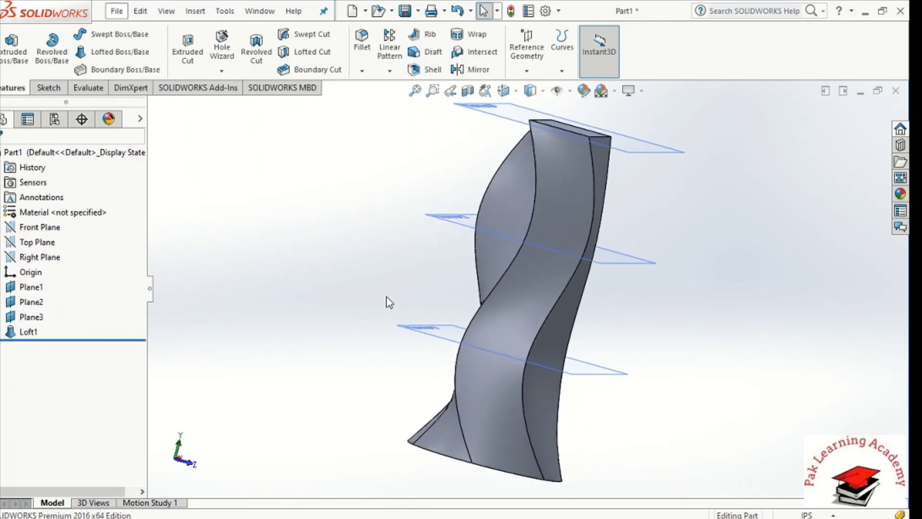
{"action": "key", "text": "Right"}
{"action": "key", "text": "Right"}
{"action": "key", "text": "Right"}
{"action": "key", "text": "Right"}
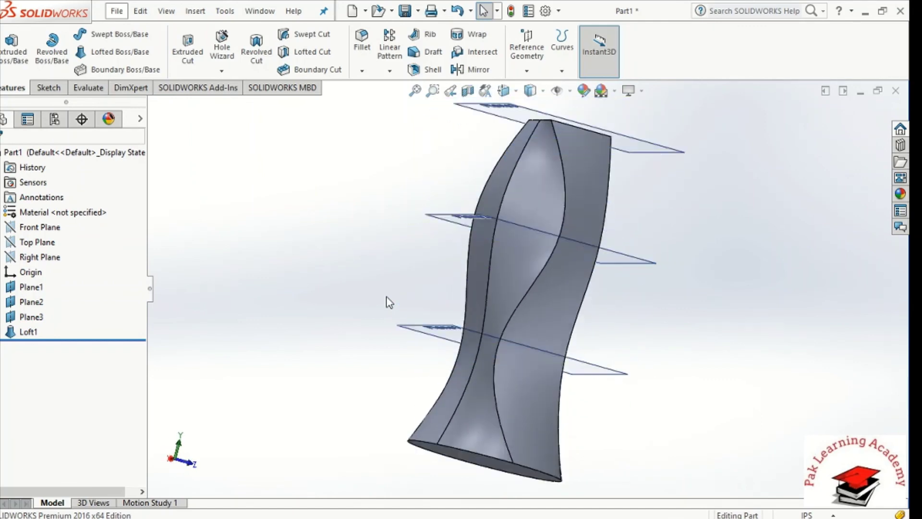
{"action": "key", "text": "Down"}
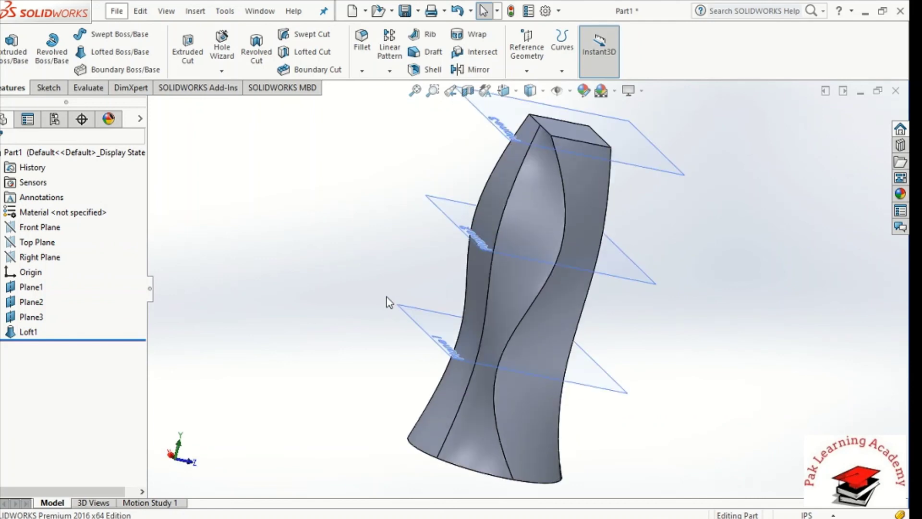